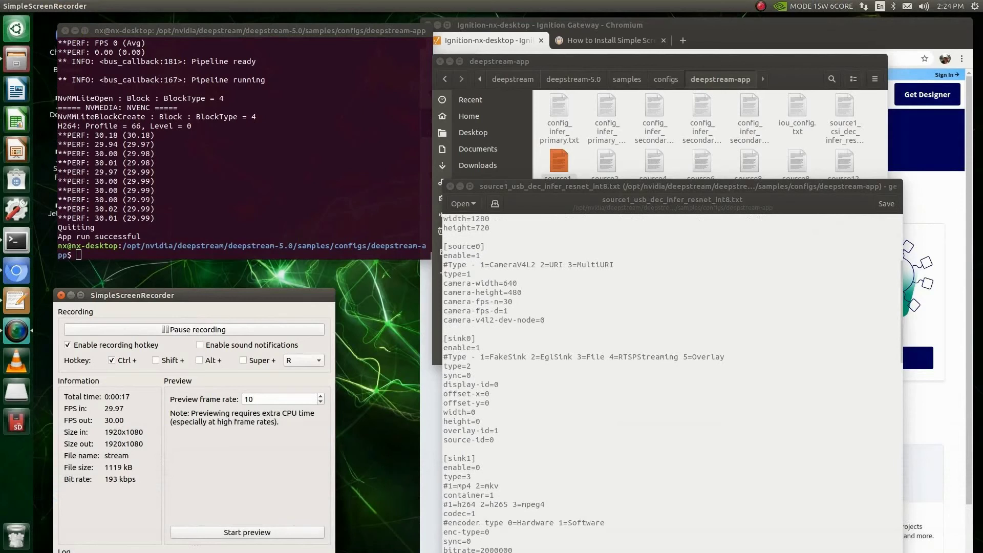
Finish reviewing the USB-camera config's sink and OSD sections, then close gedit
{"action": "mouse_move", "coordinate": [51, 13]}
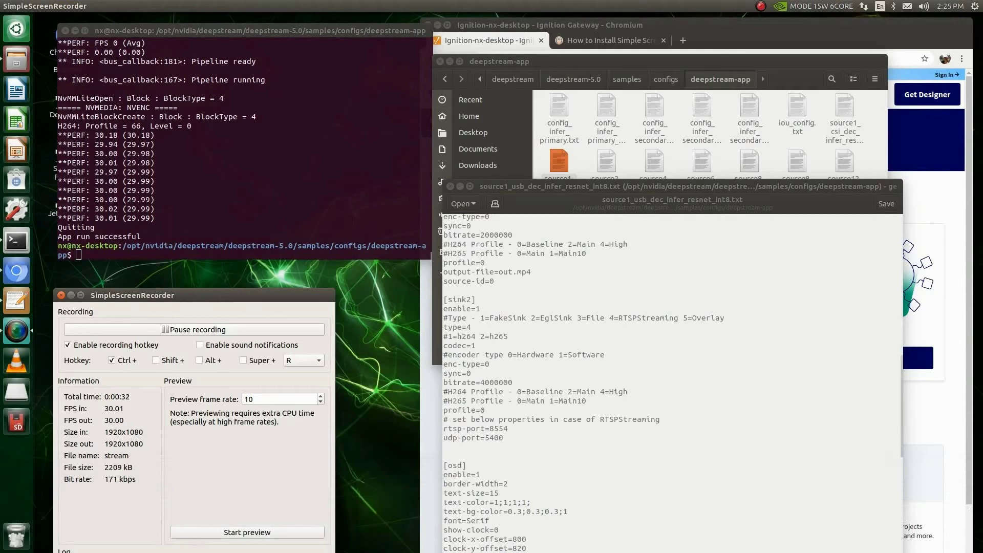
{"action": "mouse_move", "coordinate": [648, 447]}
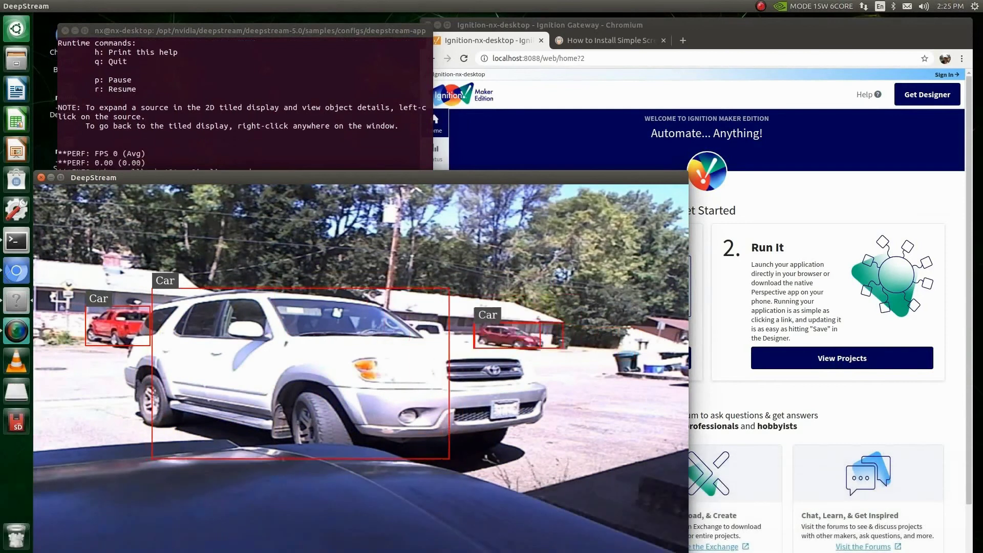
Move the car-detection video window to the right and scroll the terminal output to check PERF lines
{"action": "left_click_drag", "start_coordinate": [307, 177], "coordinate": [601, 102]}
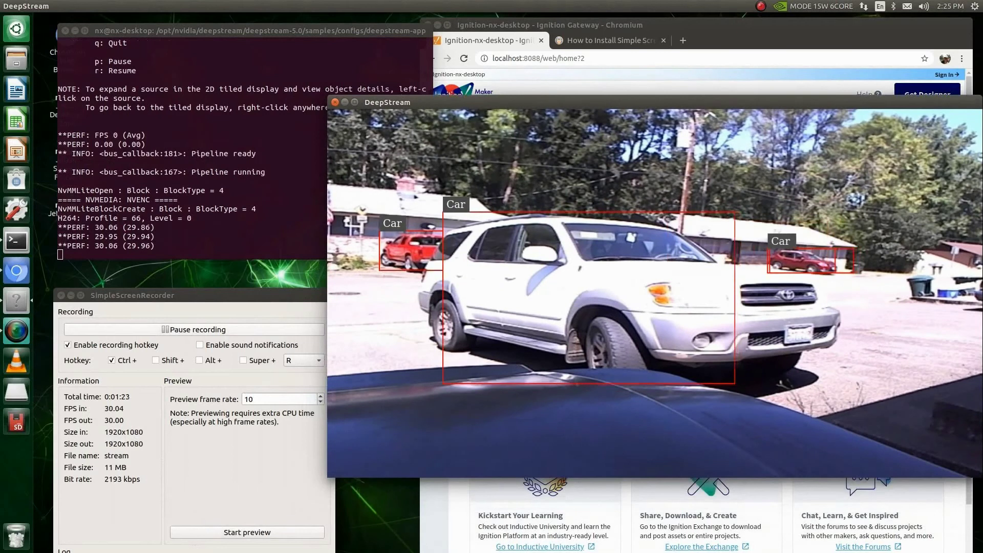
{"action": "key", "text": "alt+Tab"}
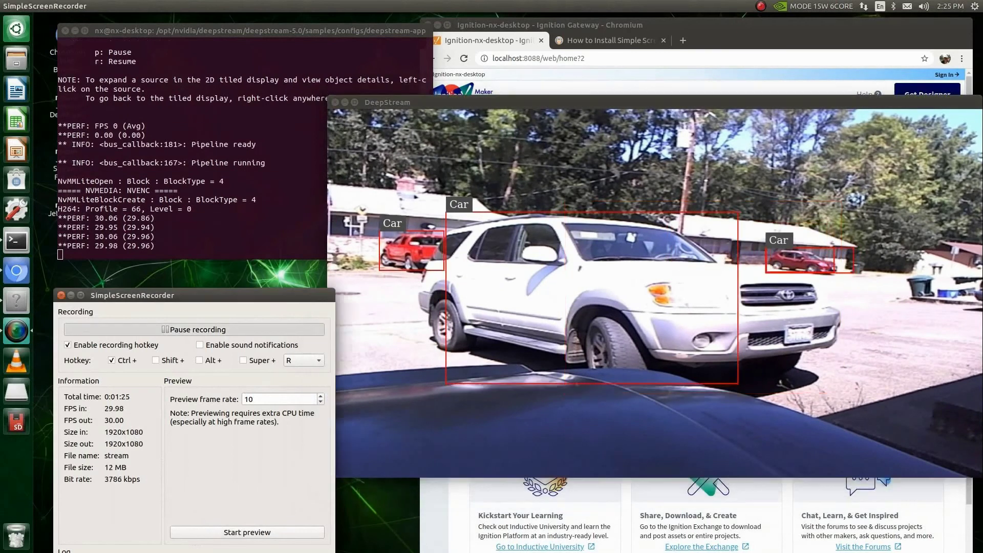
{"action": "scroll", "coordinate": [192, 149], "scroll_direction": "up", "scroll_amount": 8}
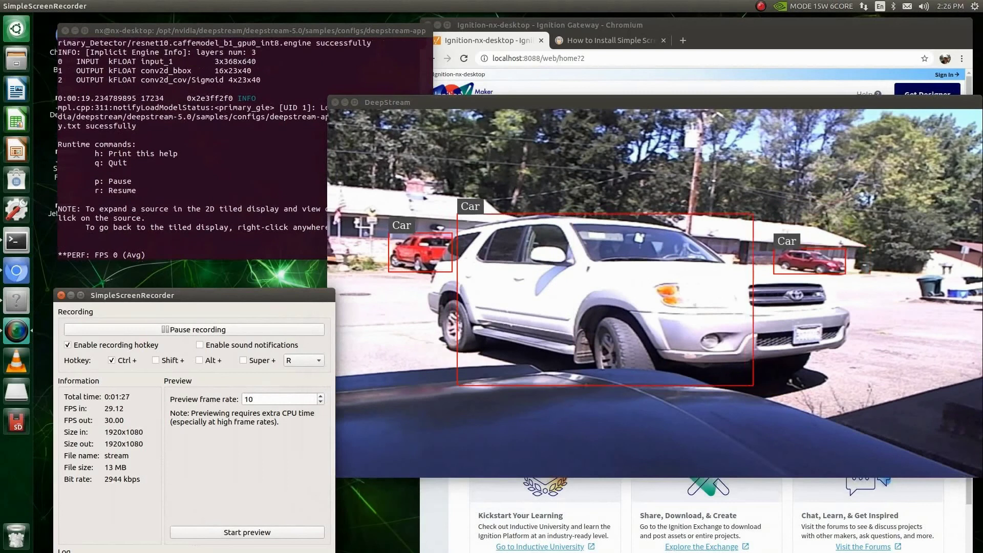
{"action": "scroll", "coordinate": [128, 246], "scroll_direction": "up", "scroll_amount": 2}
{"action": "scroll", "coordinate": [198, 188], "scroll_direction": "down", "scroll_amount": 3}
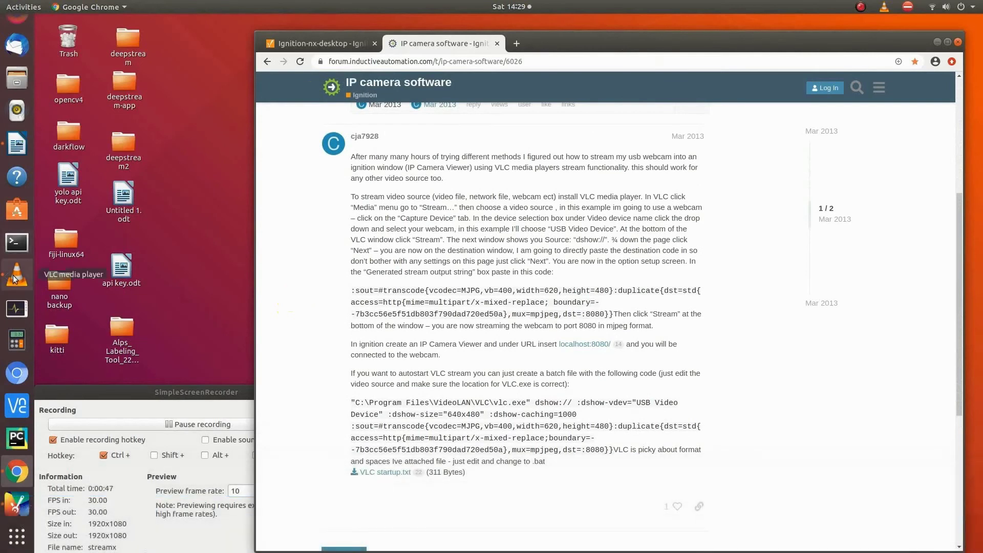
Start a VLC stream from network source rtsp://192.168.1.40:8554/ds-test
{"action": "left_click", "coordinate": [18, 279]}
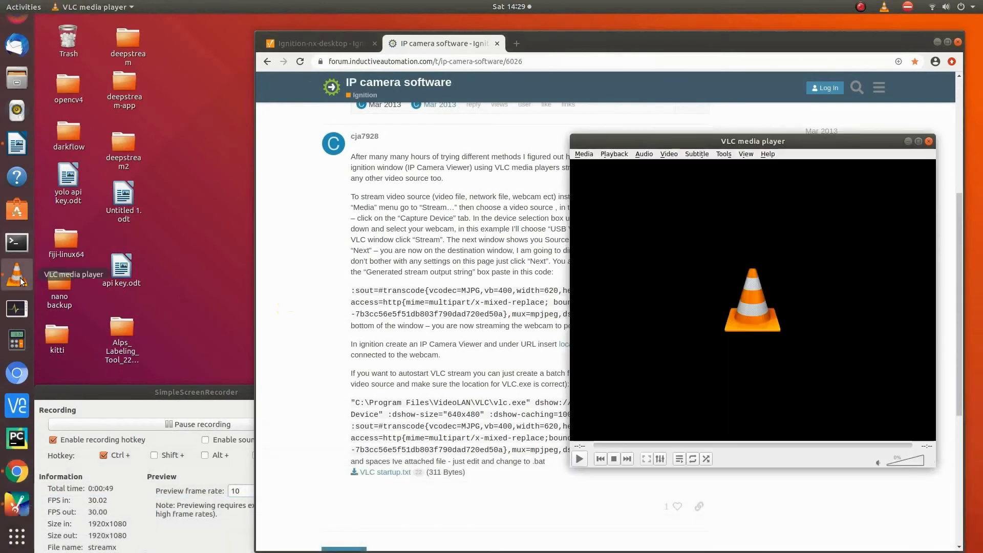
{"action": "left_click", "coordinate": [587, 155]}
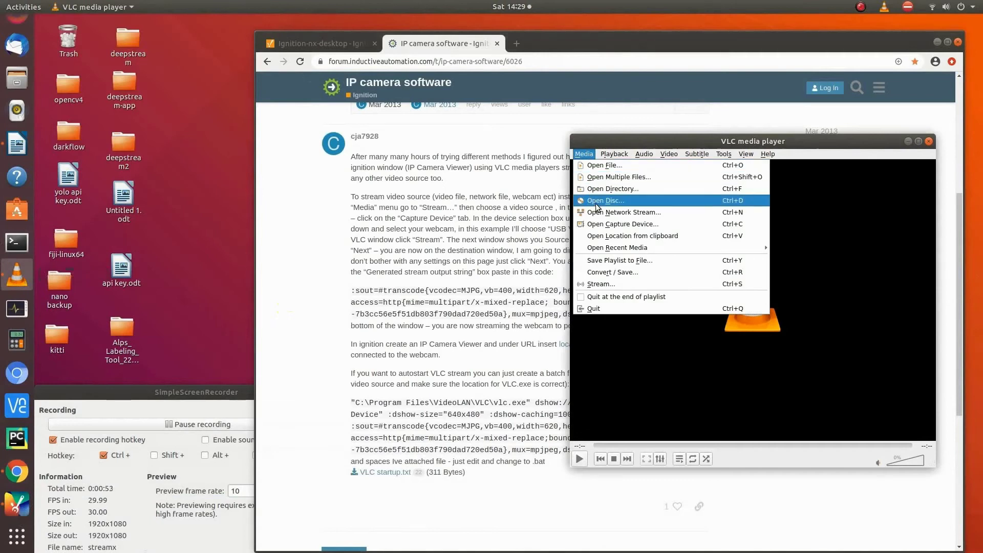
{"action": "left_click", "coordinate": [605, 284]}
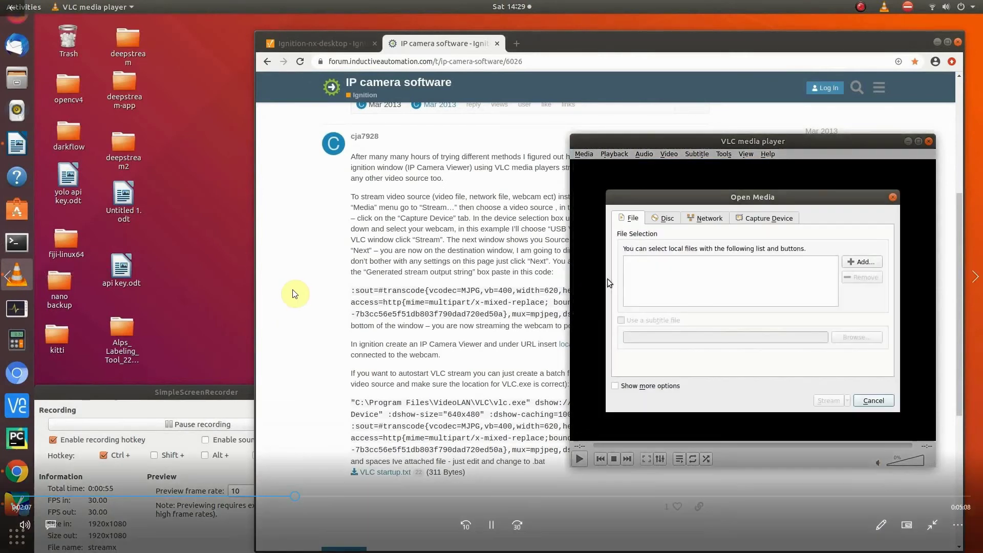
{"action": "left_click", "coordinate": [710, 219]}
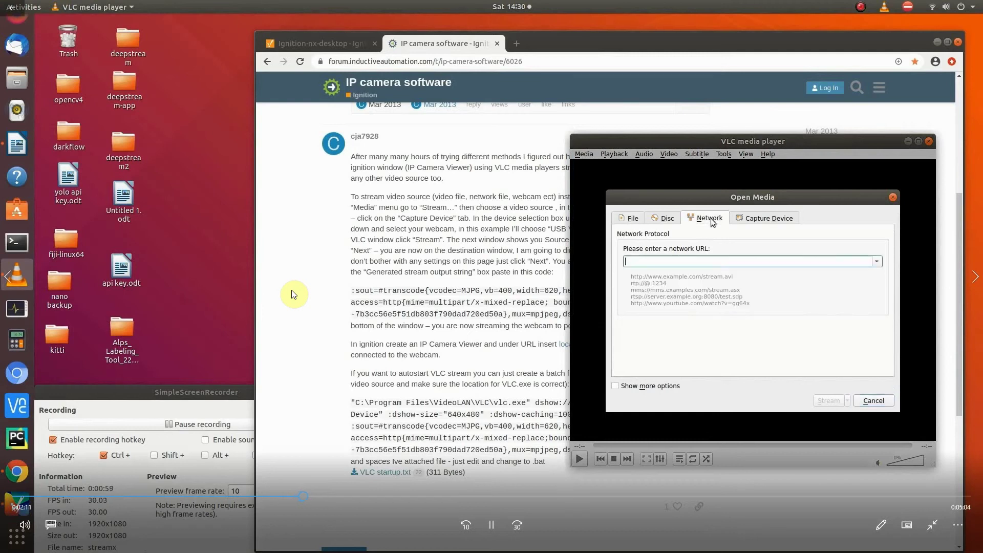
{"action": "left_click", "coordinate": [877, 263]}
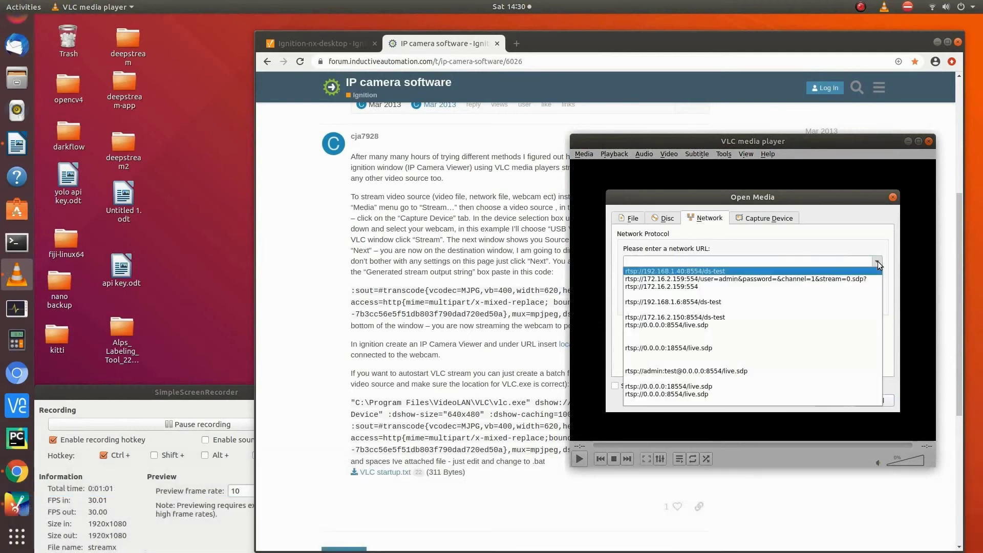
{"action": "left_click", "coordinate": [700, 271]}
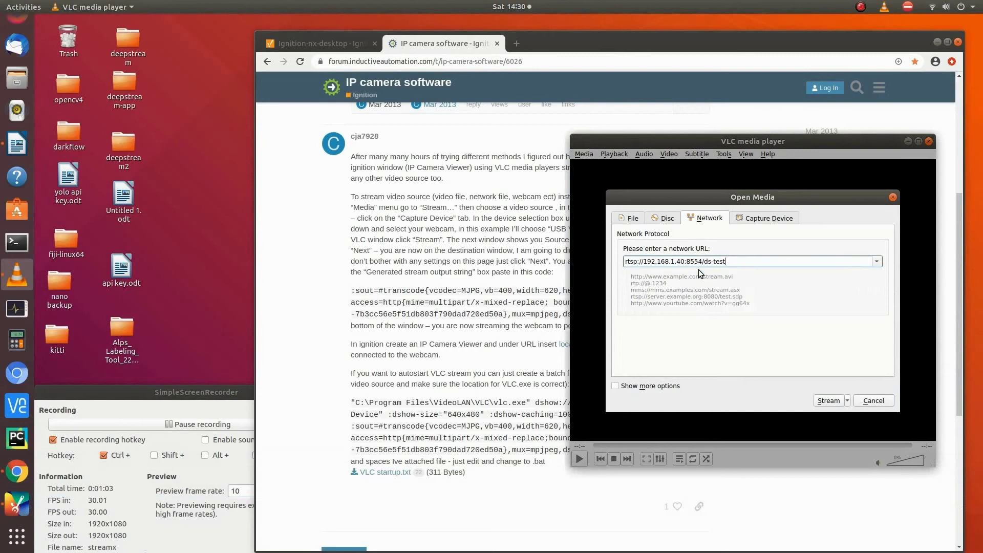
{"action": "left_click", "coordinate": [829, 401]}
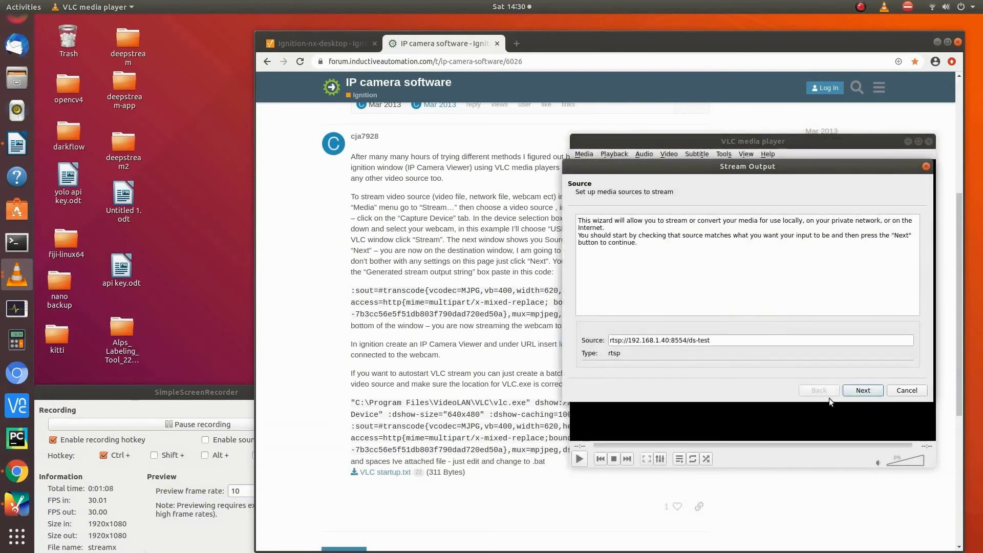
Choose HTTP as the stream destination and advance past transcoding to Option Setup
{"action": "left_click", "coordinate": [858, 394]}
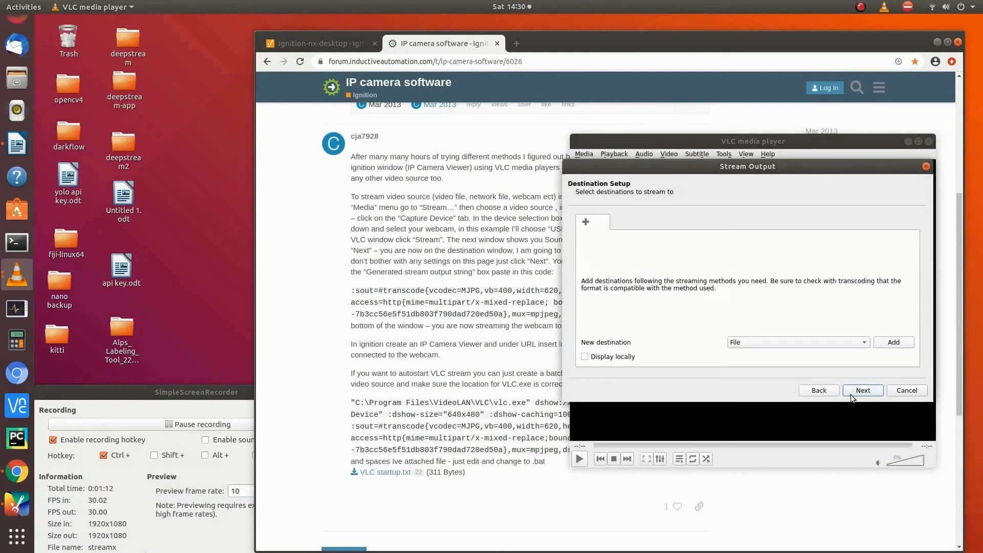
{"action": "left_click", "coordinate": [864, 342]}
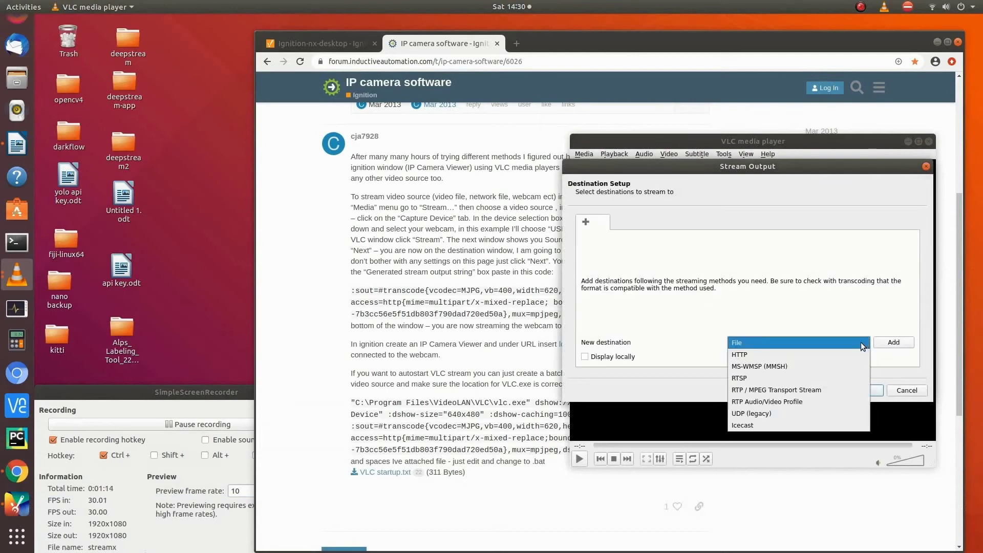
{"action": "left_click", "coordinate": [775, 355]}
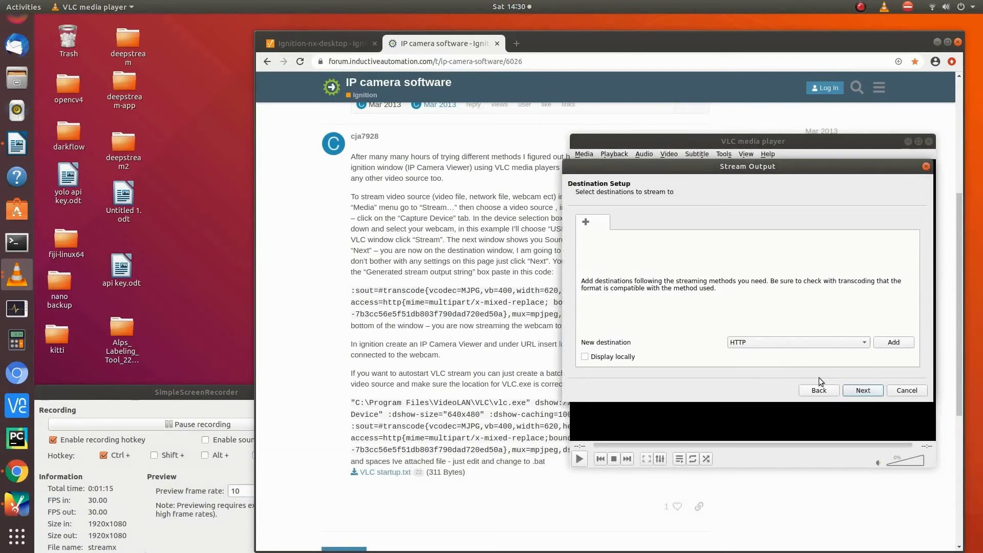
{"action": "left_click", "coordinate": [862, 391]}
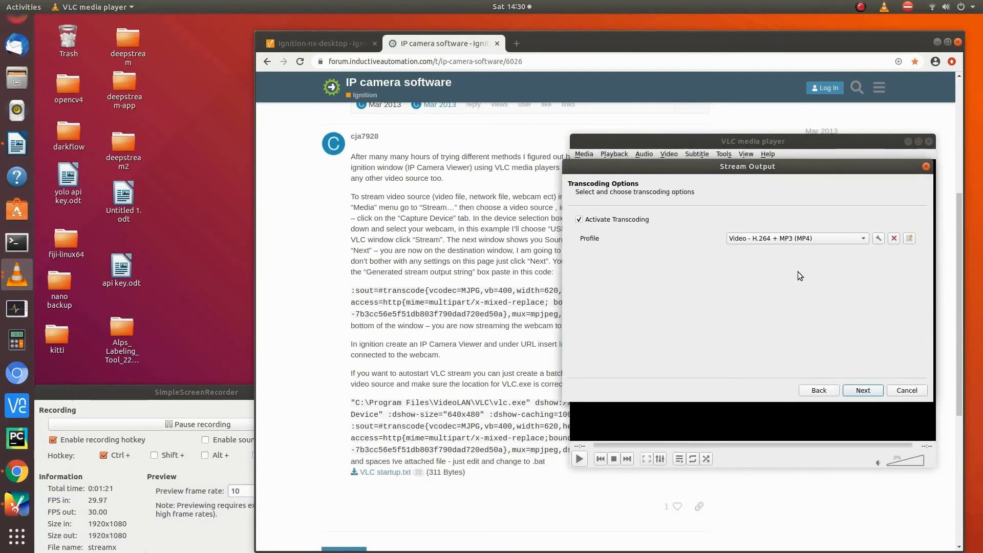
{"action": "left_click", "coordinate": [862, 390]}
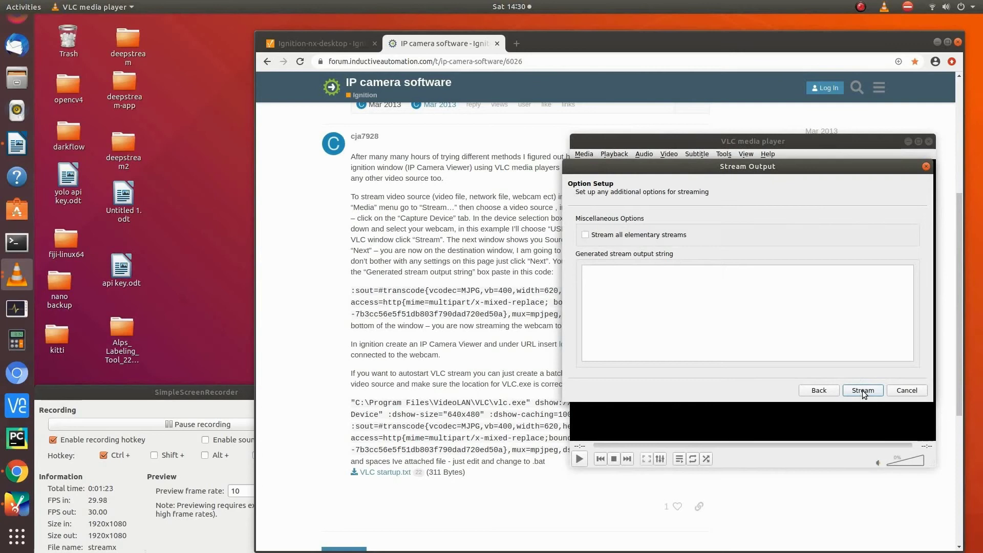
Copy the ':sout=#transcode{vcodec=MJPG…}' stream output string from the Chrome forum post
{"action": "left_click", "coordinate": [303, 340]}
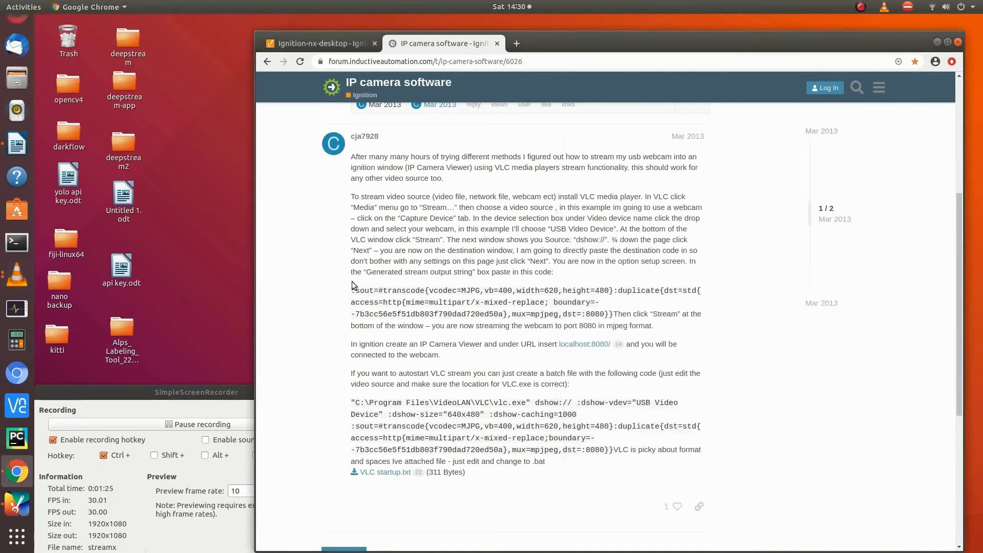
{"action": "left_click_drag", "start_coordinate": [351, 293], "coordinate": [613, 313]}
{"action": "key", "text": "cmd+c"}
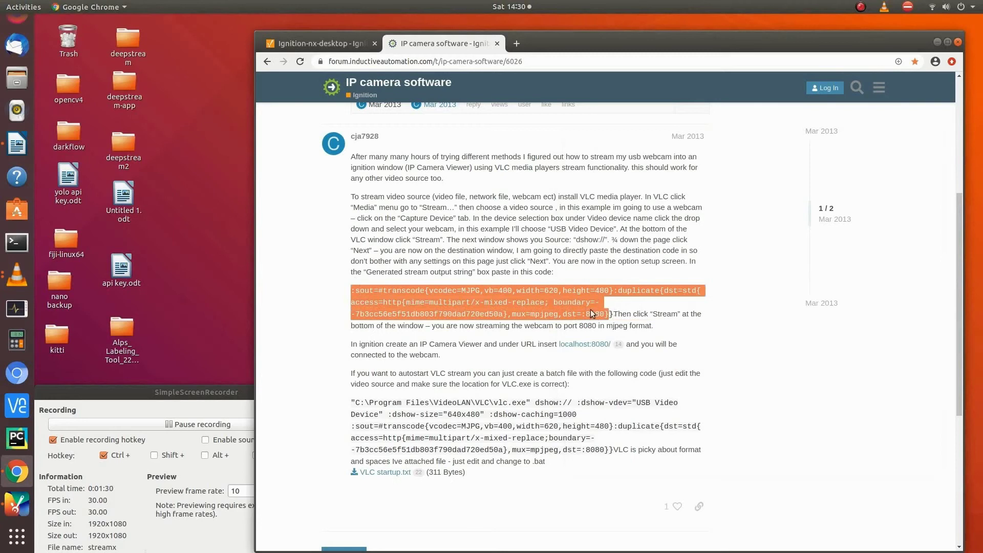
{"action": "right_click", "coordinate": [567, 304]}
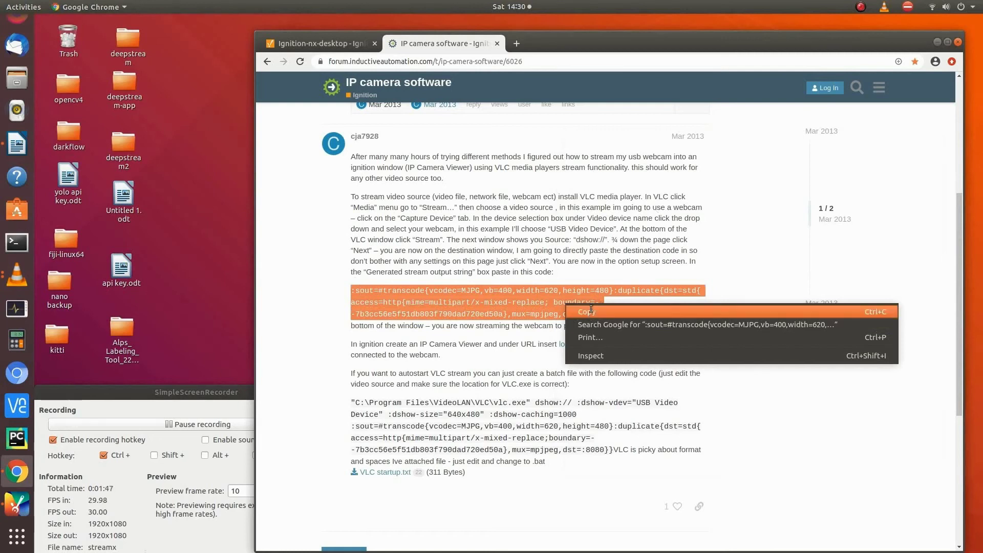
{"action": "key", "text": "Escape"}
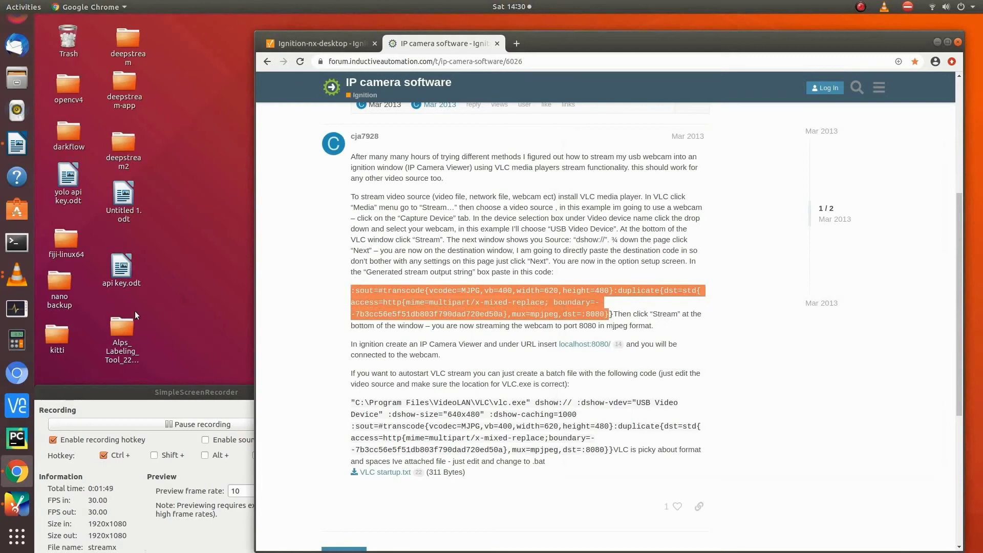
{"action": "left_click", "coordinate": [28, 277]}
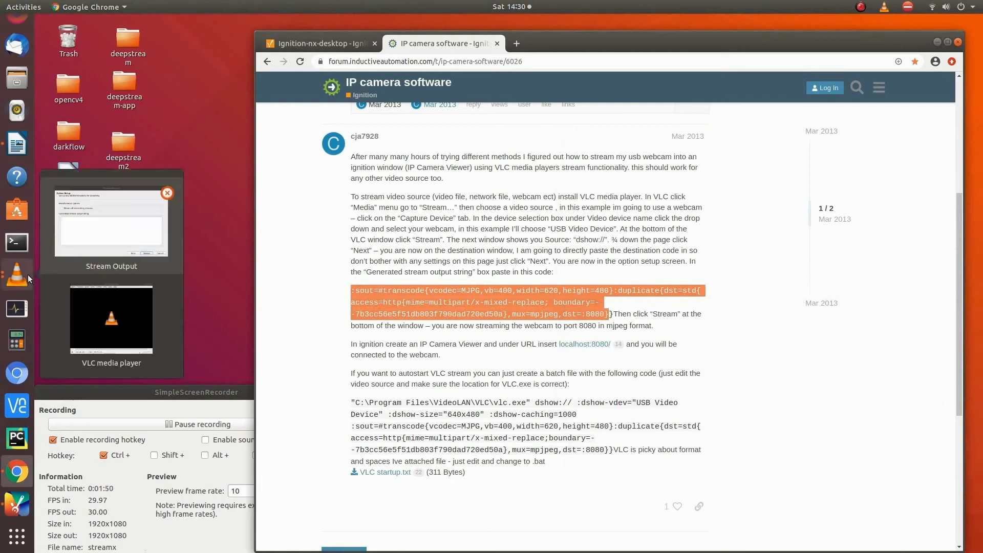
Paste the MJPEG output string into VLC's wizard, start streaming, confirm conversion, and minimize VLC
{"action": "left_click", "coordinate": [139, 229]}
{"action": "right_click", "coordinate": [588, 272]}
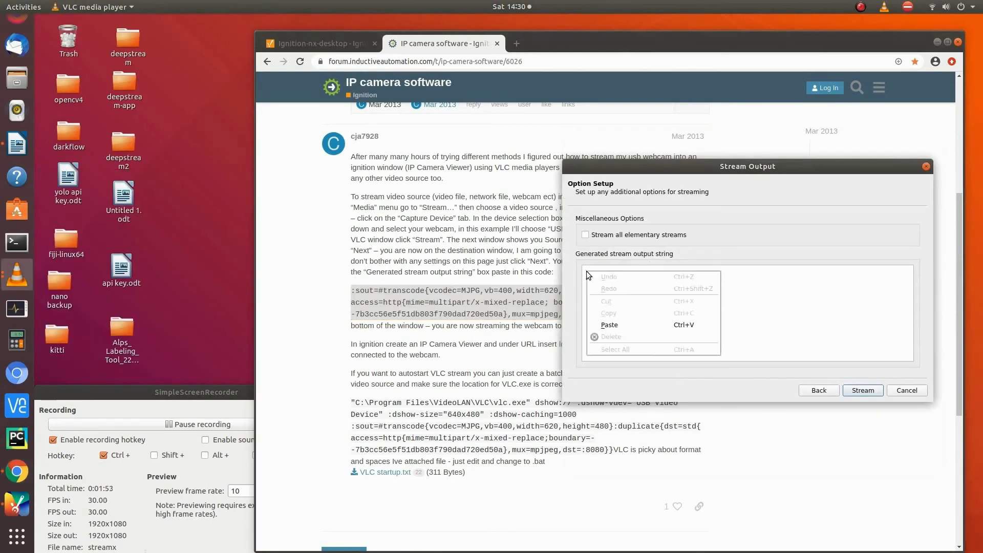
{"action": "left_click", "coordinate": [610, 324]}
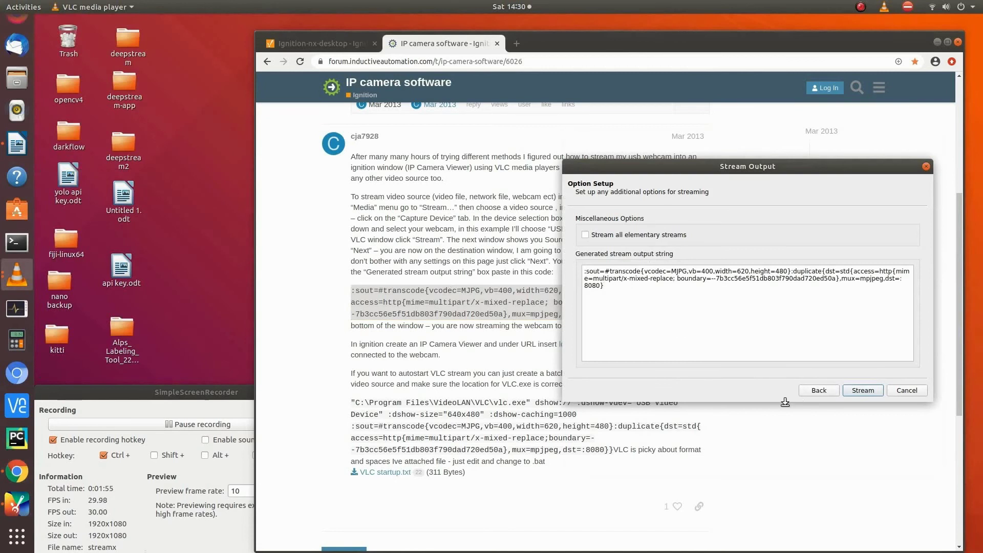
{"action": "left_click", "coordinate": [860, 392]}
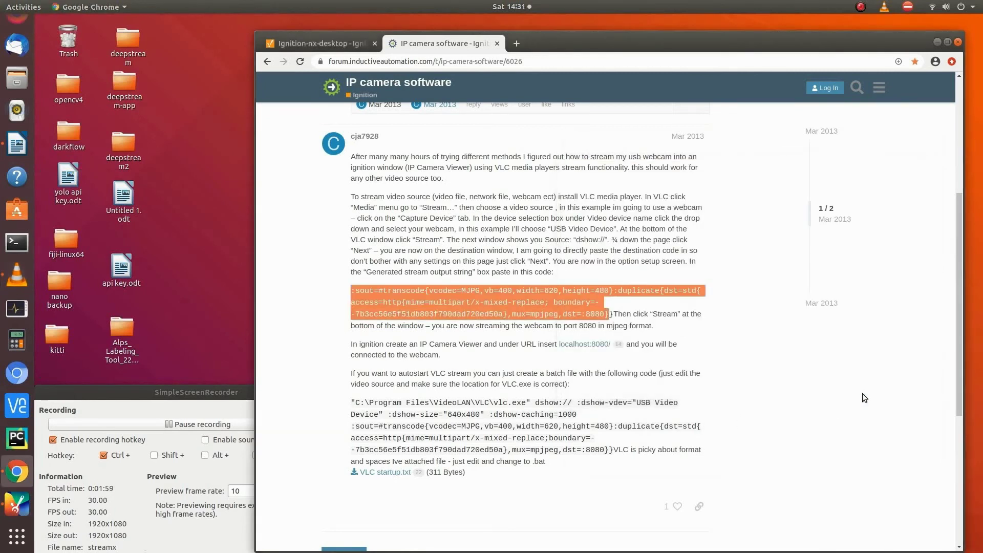
{"action": "left_click", "coordinate": [17, 275]}
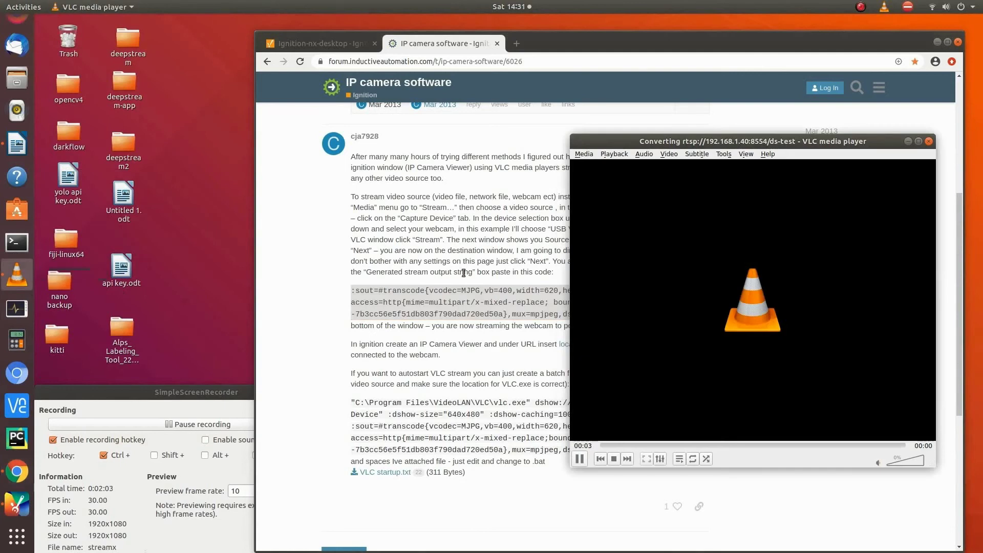
{"action": "left_click", "coordinate": [908, 142]}
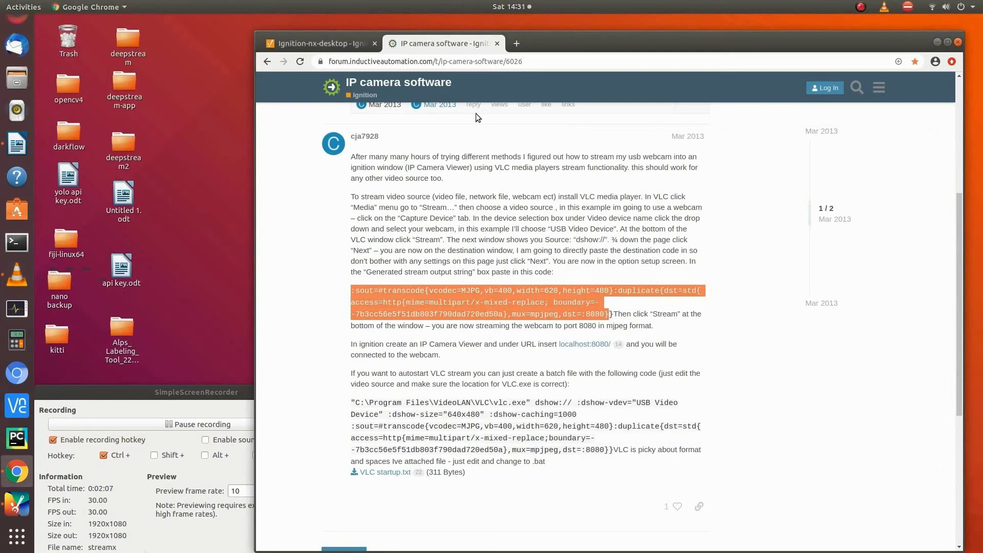
Check the localhost:8080 stream in a new Chrome tab, close it, and return to Ignition Designer
{"action": "left_click", "coordinate": [515, 44]}
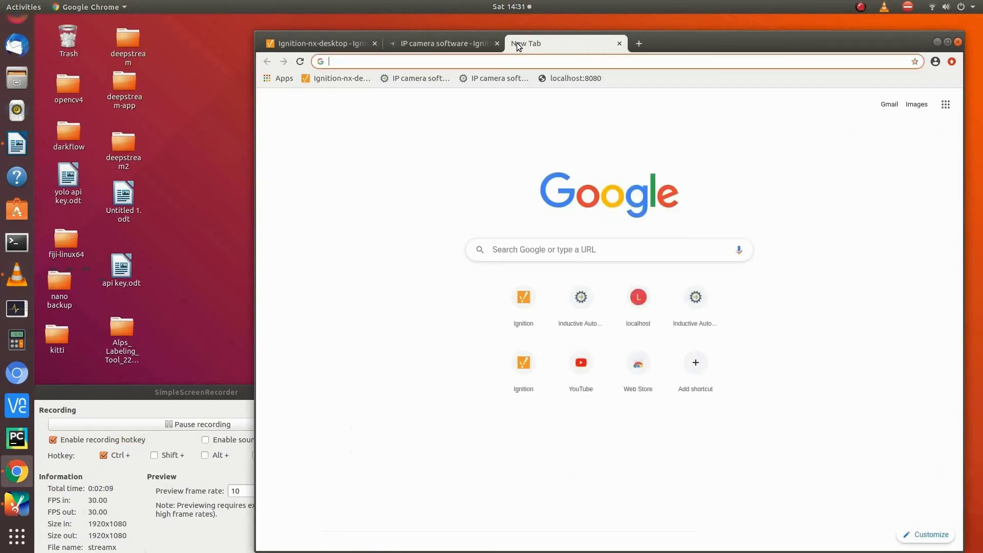
{"action": "left_click", "coordinate": [565, 79]}
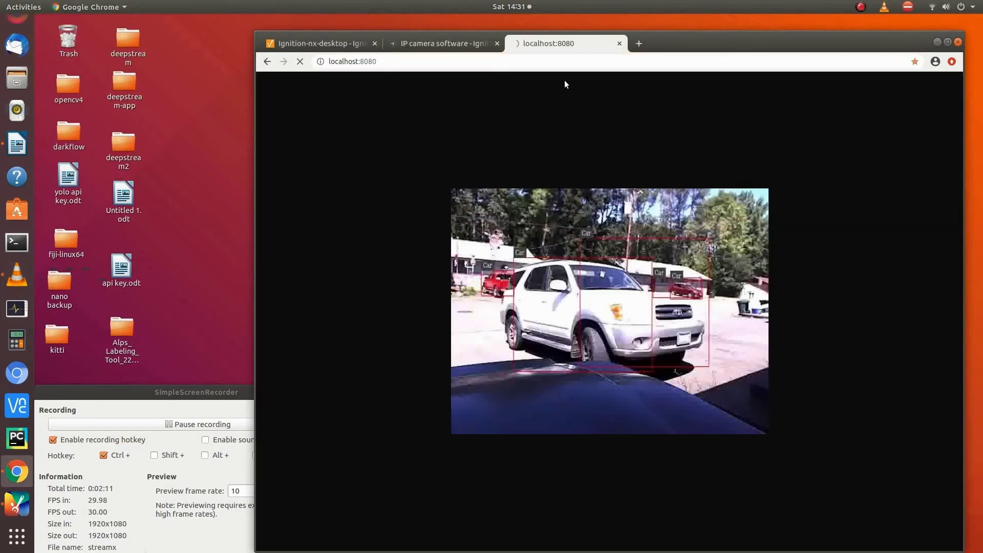
{"action": "left_click", "coordinate": [618, 43]}
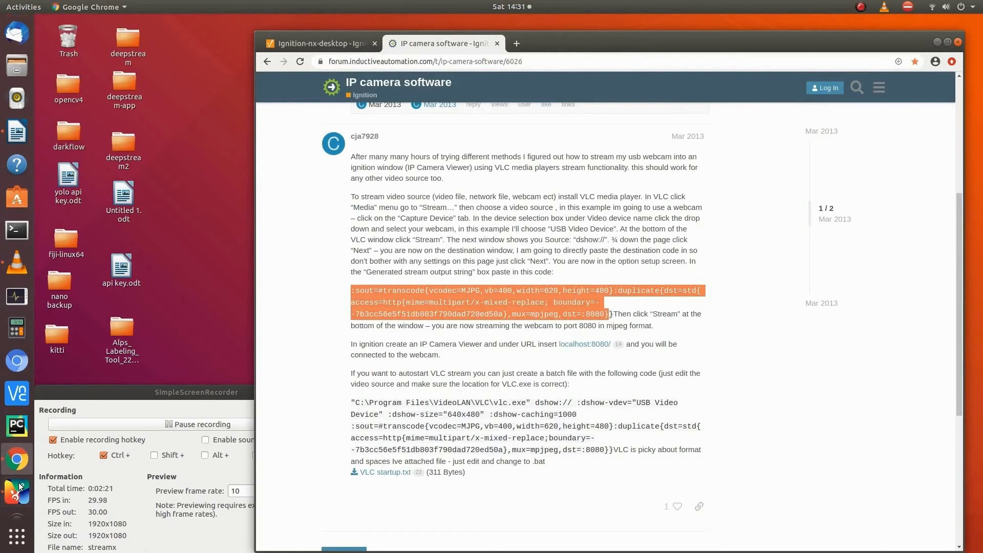
{"action": "left_click", "coordinate": [18, 489]}
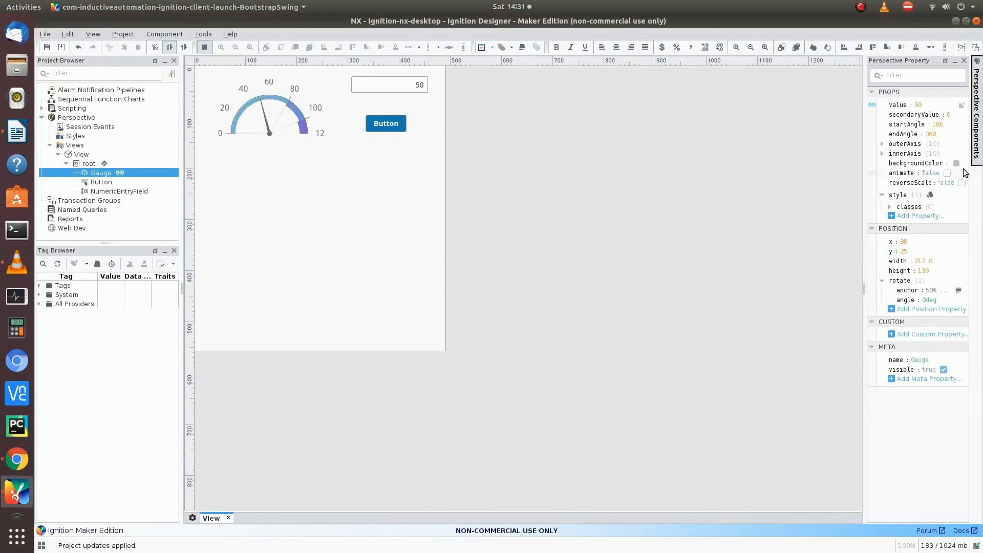
Place a Video Player below the gauge and drag the root container's right edge wider
{"action": "left_click", "coordinate": [976, 154]}
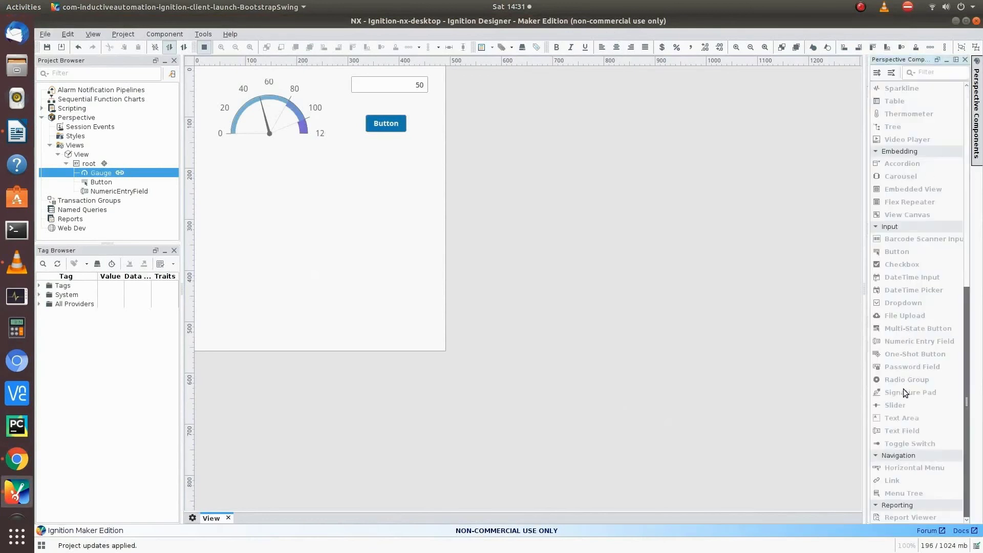
{"action": "key", "text": "F5"}
{"action": "scroll", "coordinate": [903, 389], "scroll_direction": "up", "scroll_amount": 5}
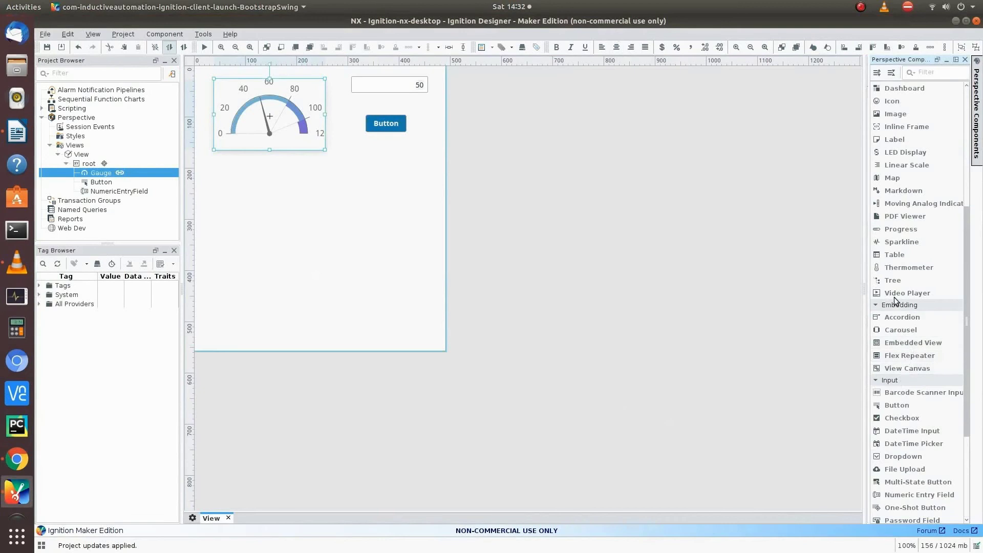
{"action": "left_click_drag", "start_coordinate": [895, 300], "coordinate": [385, 270]}
{"action": "left_click_drag", "start_coordinate": [310, 210], "coordinate": [311, 207]}
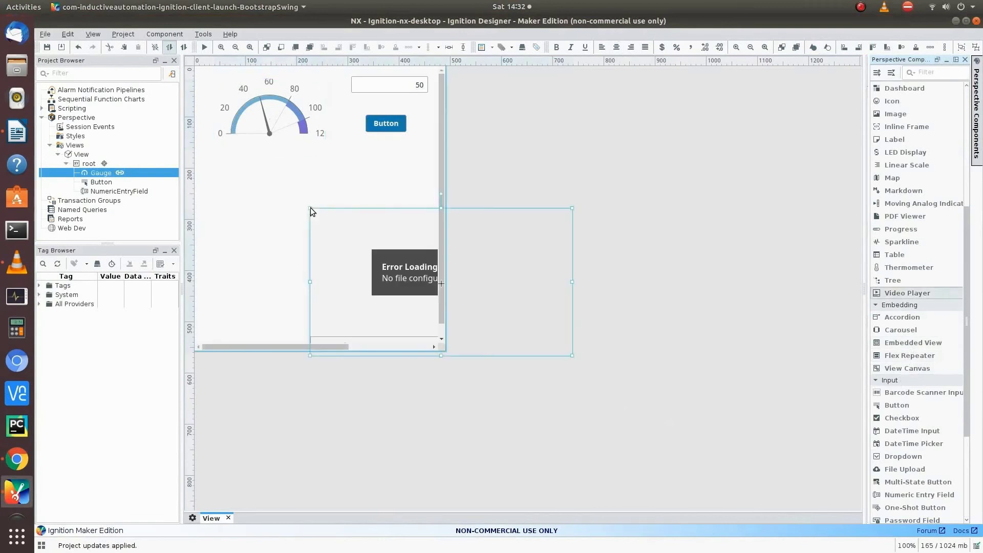
{"action": "left_click_drag", "start_coordinate": [353, 241], "coordinate": [257, 200]}
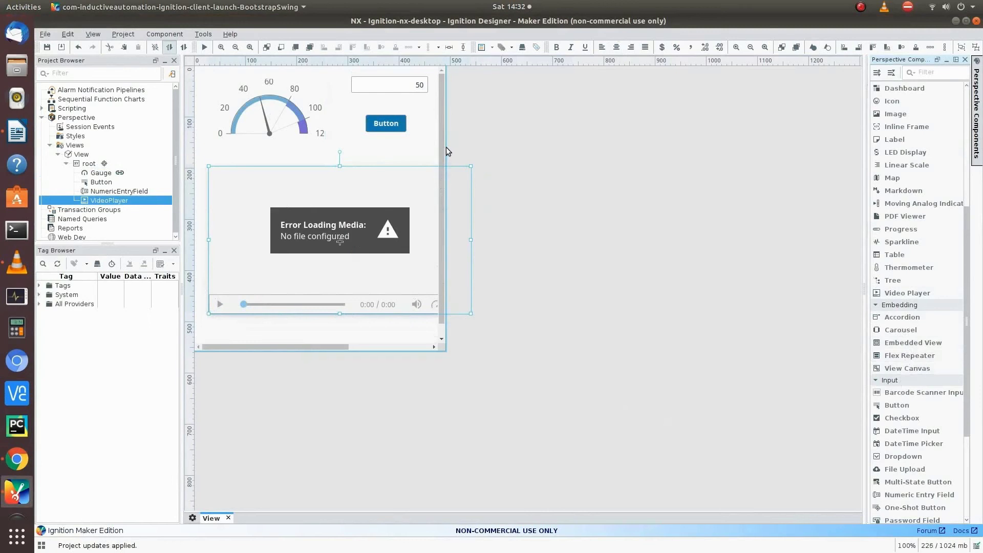
{"action": "left_click", "coordinate": [428, 150]}
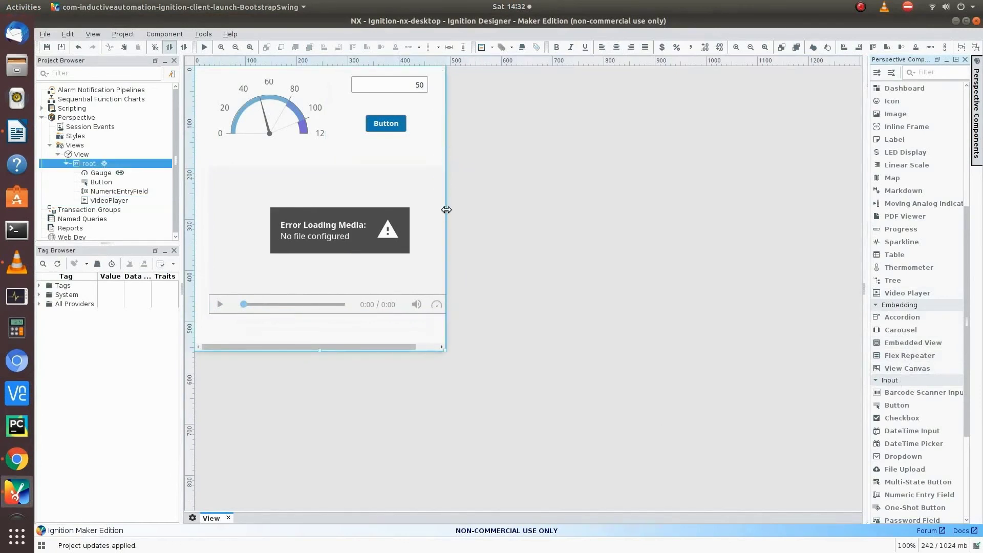
{"action": "left_click_drag", "start_coordinate": [445, 208], "coordinate": [491, 210]}
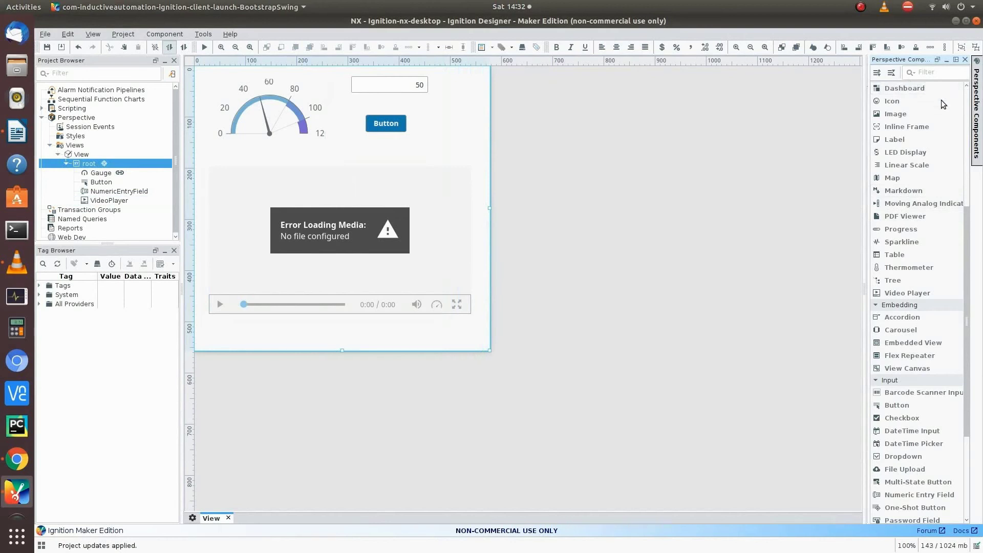
Set the VideoPlayer's liveFeed property to true and begin editing its source
{"action": "left_click", "coordinate": [966, 60]}
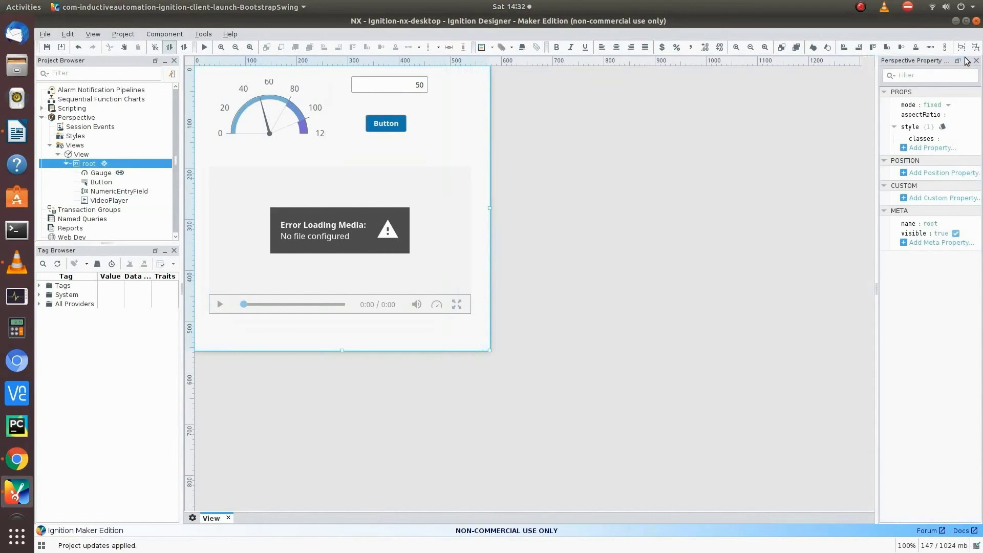
{"action": "left_click", "coordinate": [375, 251]}
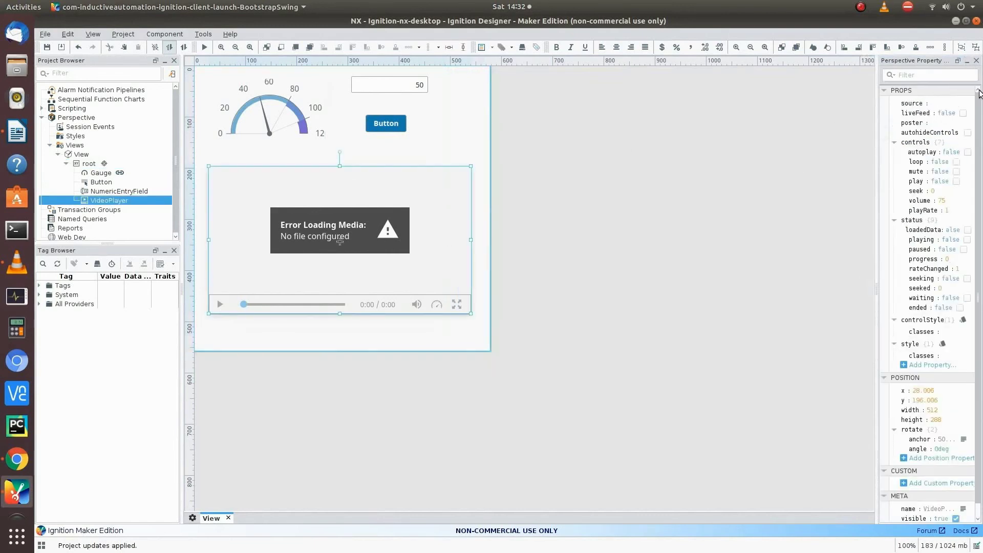
{"action": "left_click", "coordinate": [963, 113]}
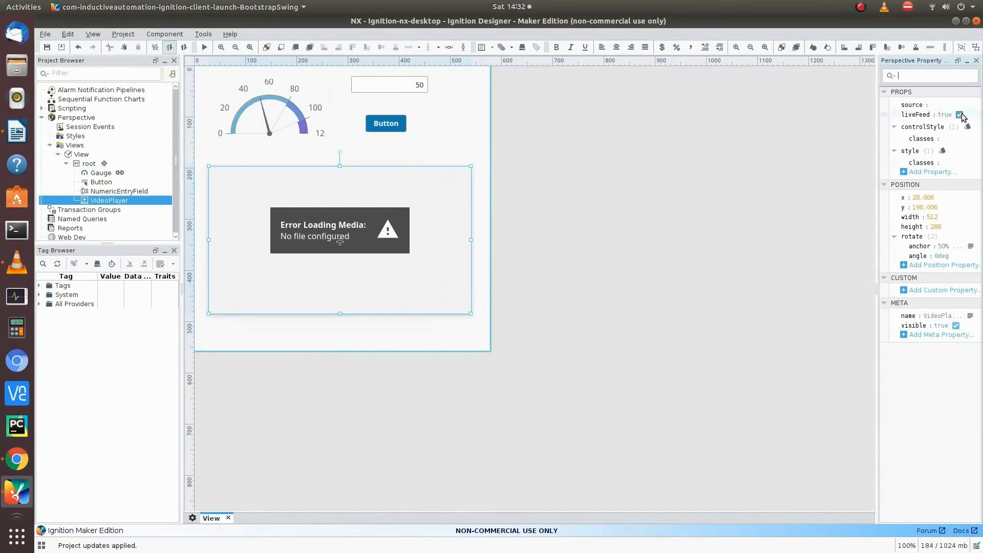
{"action": "left_click", "coordinate": [934, 106]}
{"action": "left_click", "coordinate": [933, 10]}
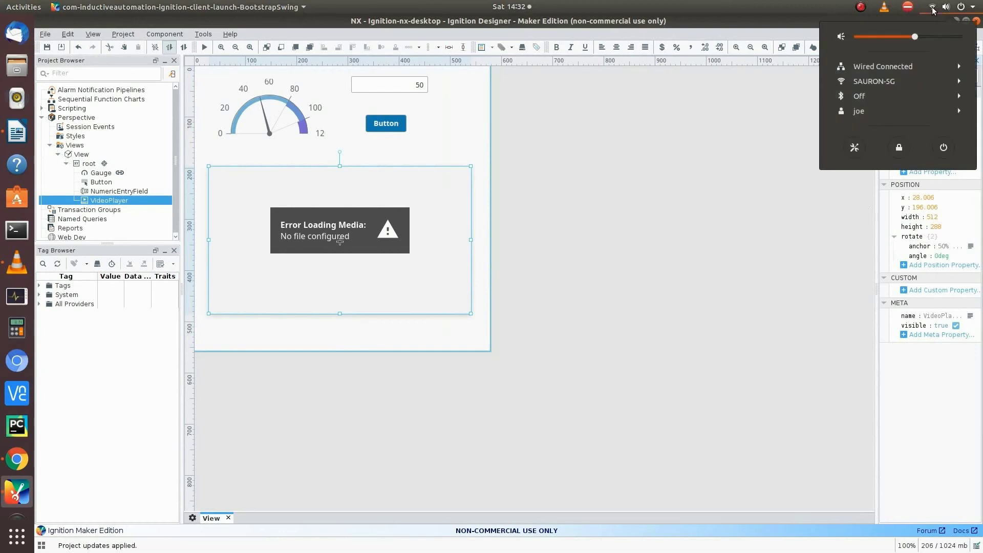
Look up the SAURON-5G Wi-Fi IPv4 address (192.168.1.6) in Settings, then close Settings
{"action": "left_click", "coordinate": [893, 81]}
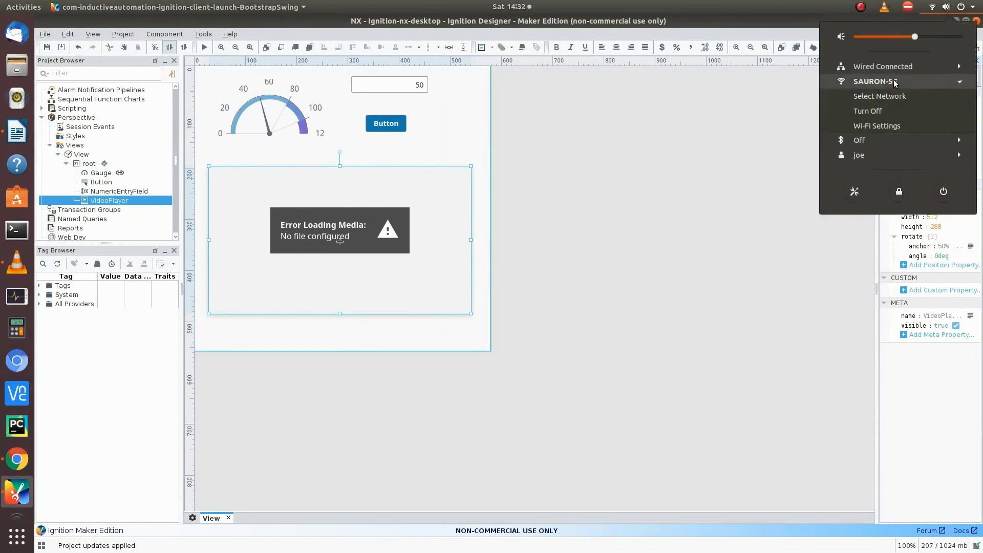
{"action": "left_click", "coordinate": [895, 126]}
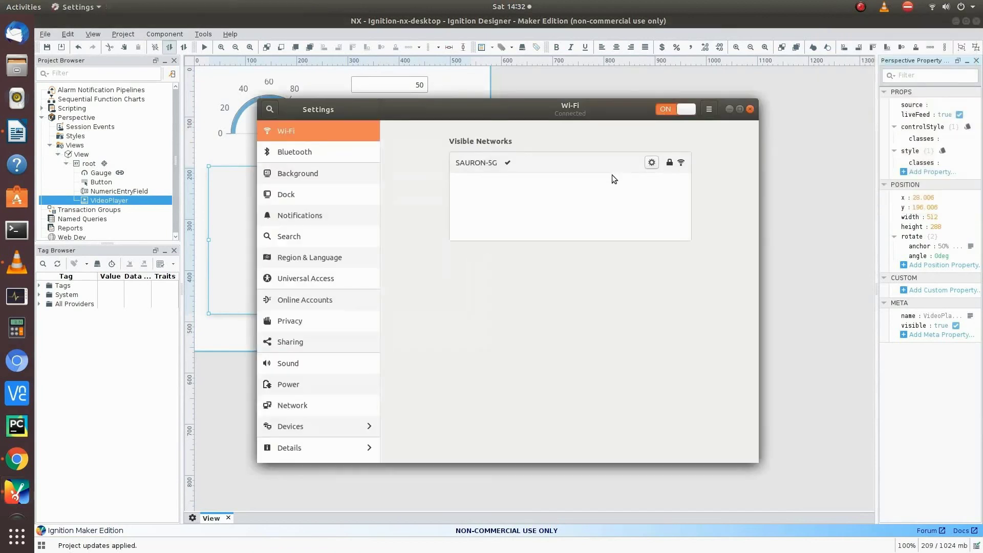
{"action": "left_click", "coordinate": [653, 163]}
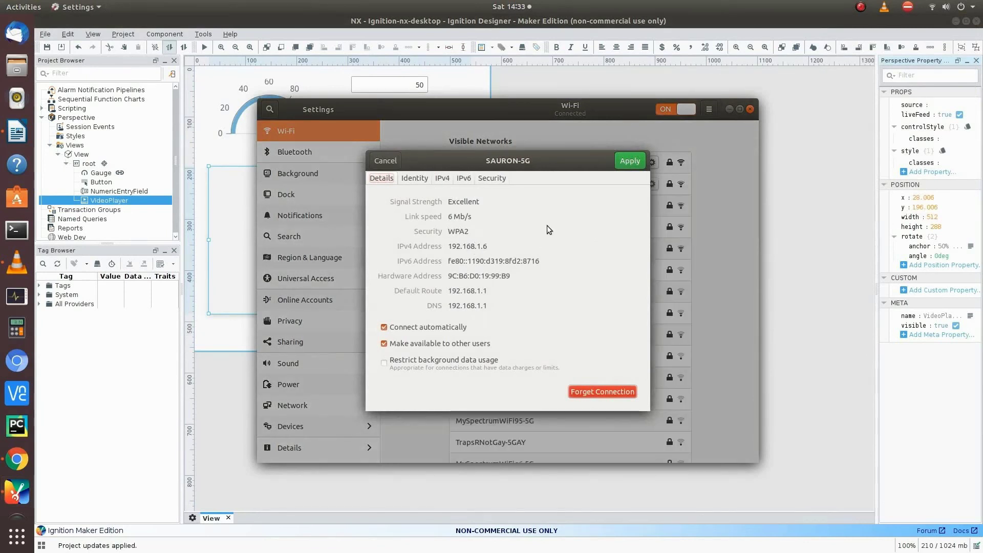
{"action": "left_click", "coordinate": [379, 161]}
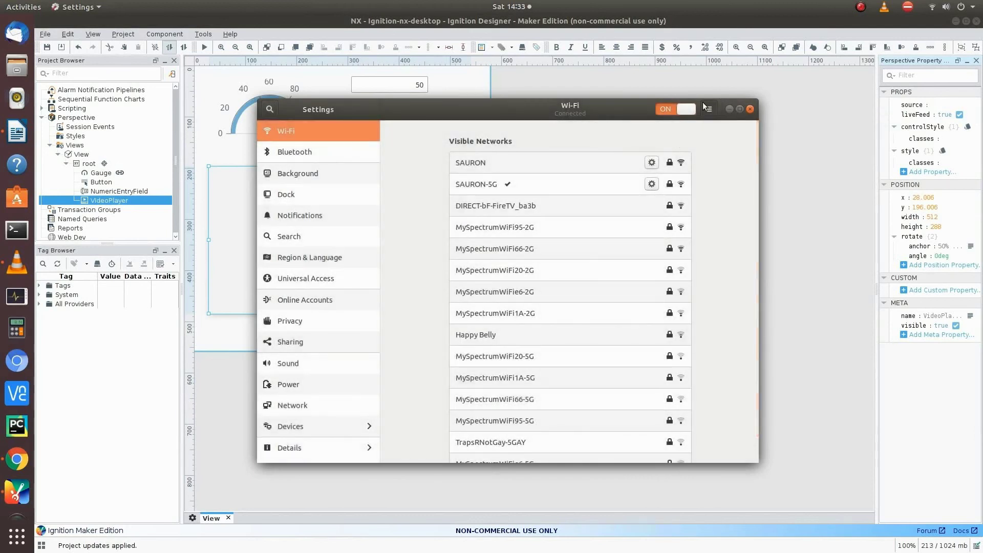
{"action": "left_click", "coordinate": [750, 109]}
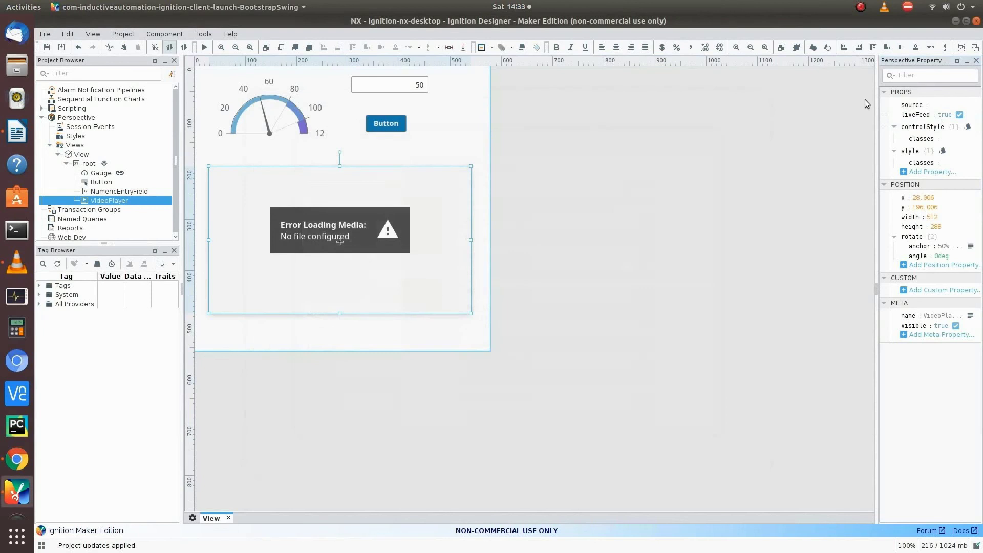
{"action": "left_click", "coordinate": [932, 104]}
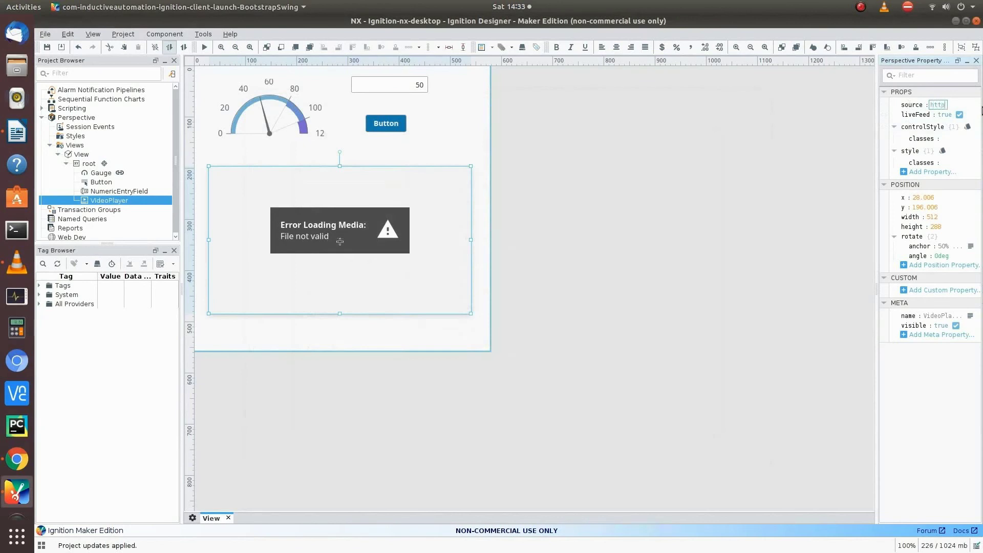
{"action": "type", "text": "ttp://"}
{"action": "type", "text": "."}
{"action": "type", "text": "168"}
{"action": "type", "text": ".1."}
{"action": "type", "text": "6"}
{"action": "type", "text": ":"}
{"action": "type", "text": "808"}
{"action": "type", "text": "0"}
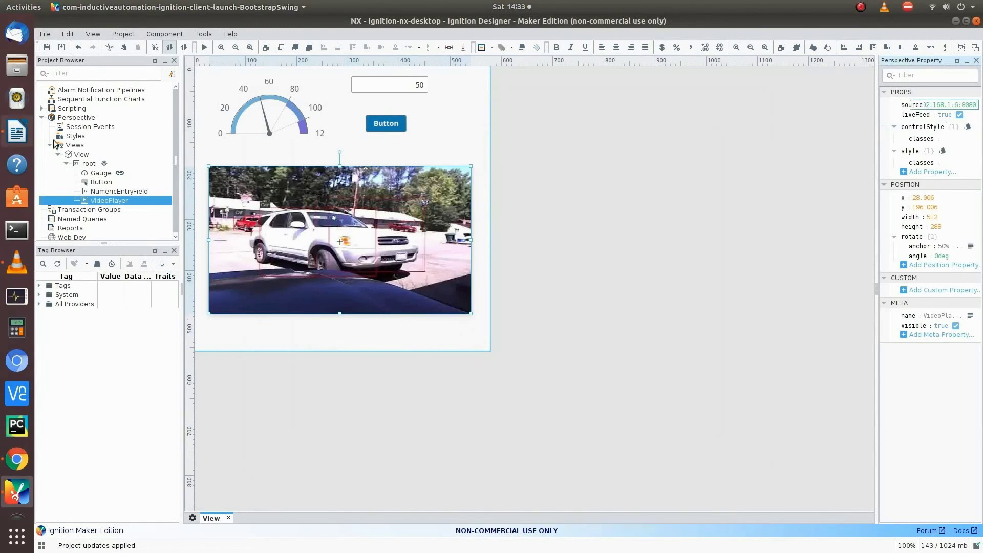
{"action": "left_click", "coordinate": [47, 48]}
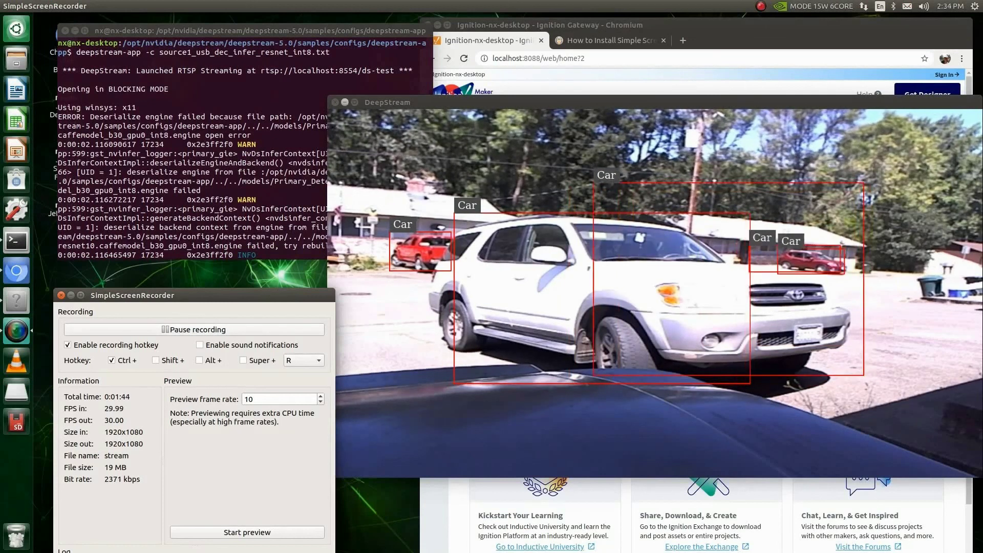
Close the DeepStream video window and launch the NX project from the Gateway's Perspective projects list
{"action": "key", "text": "alt+Tab"}
{"action": "key", "text": "alt+F4"}
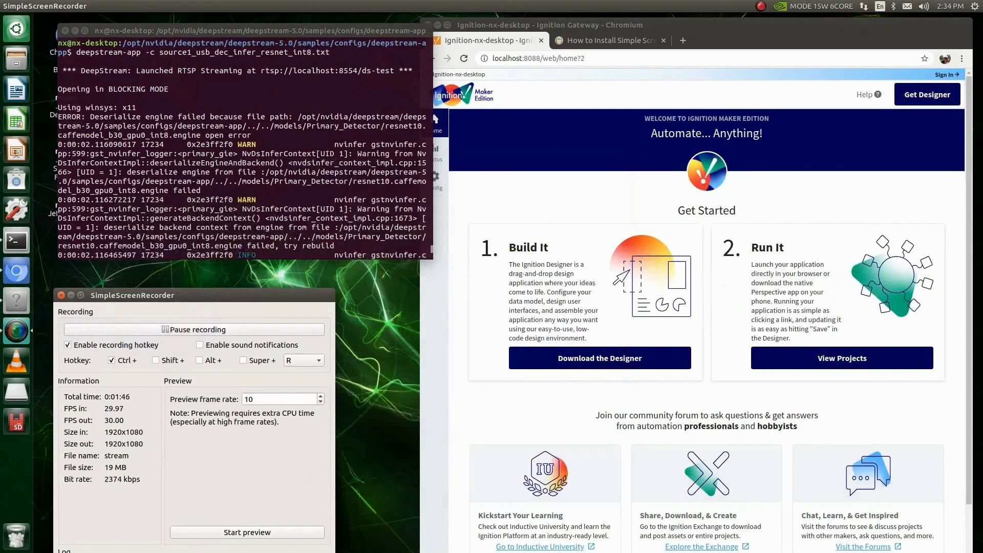
{"action": "key", "text": "alt+Tab"}
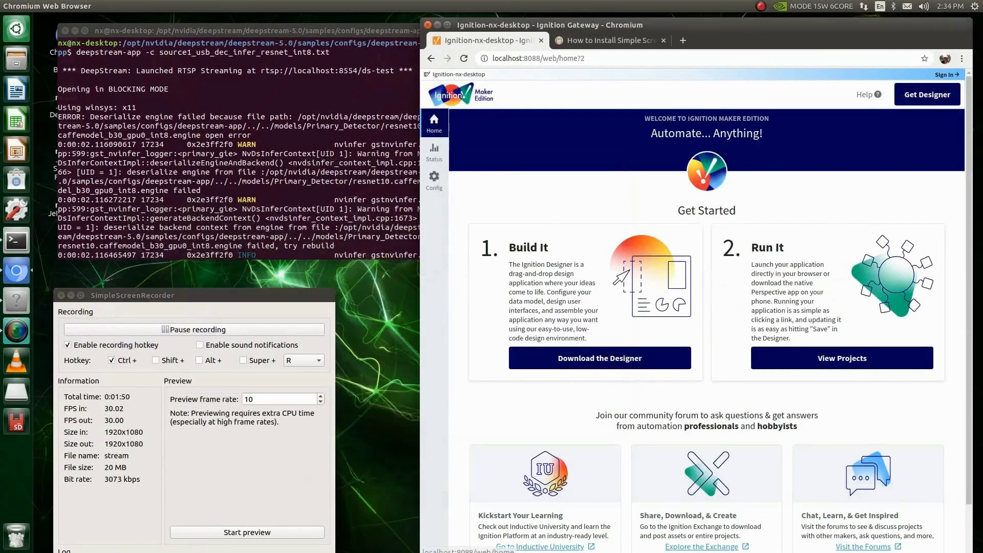
{"action": "left_click", "coordinate": [830, 358]}
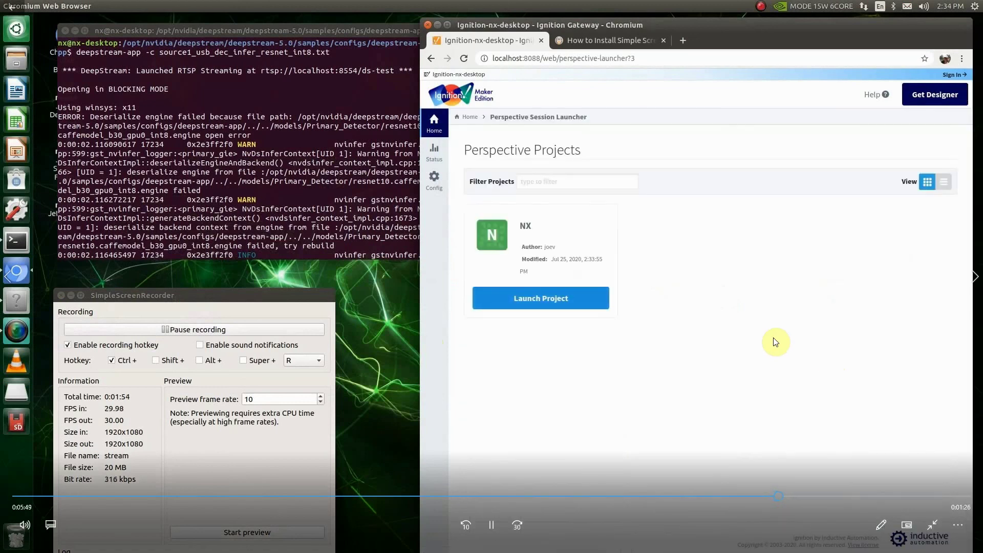
{"action": "left_click", "coordinate": [545, 295]}
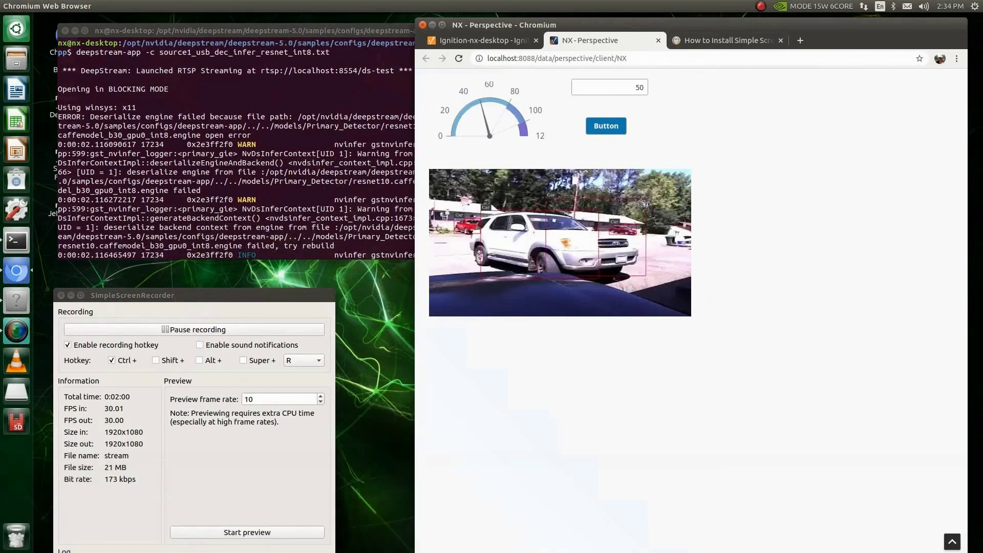
Lower the numeric entry to 40 so the gauge needle points at 40
{"action": "left_click_drag", "start_coordinate": [544, 289], "coordinate": [498, 294]}
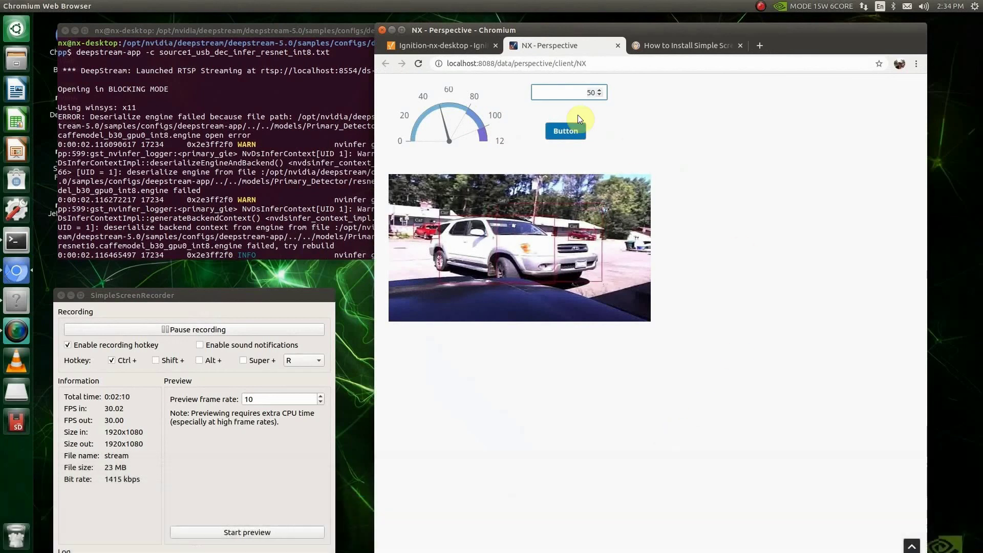
{"action": "left_click", "coordinate": [598, 96]}
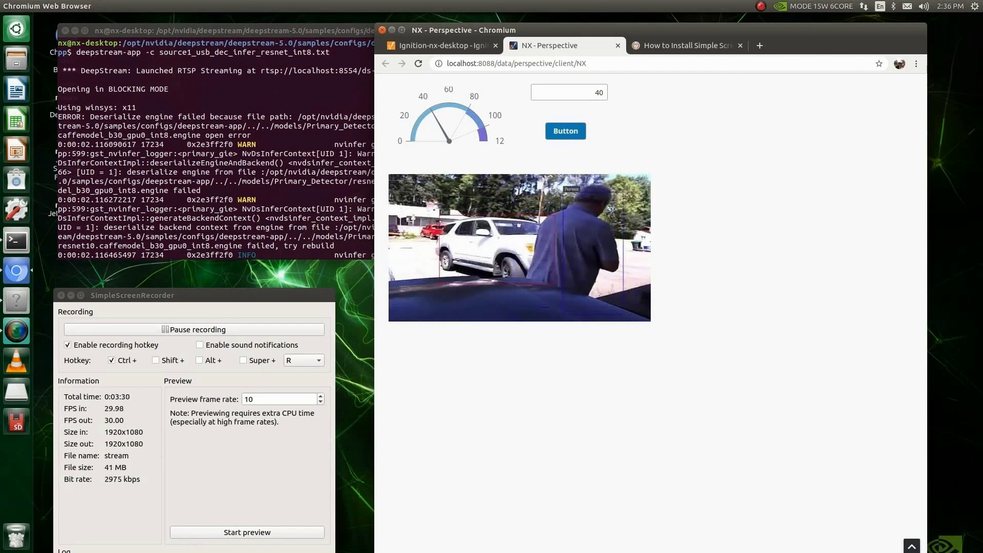
{"action": "left_click", "coordinate": [495, 471]}
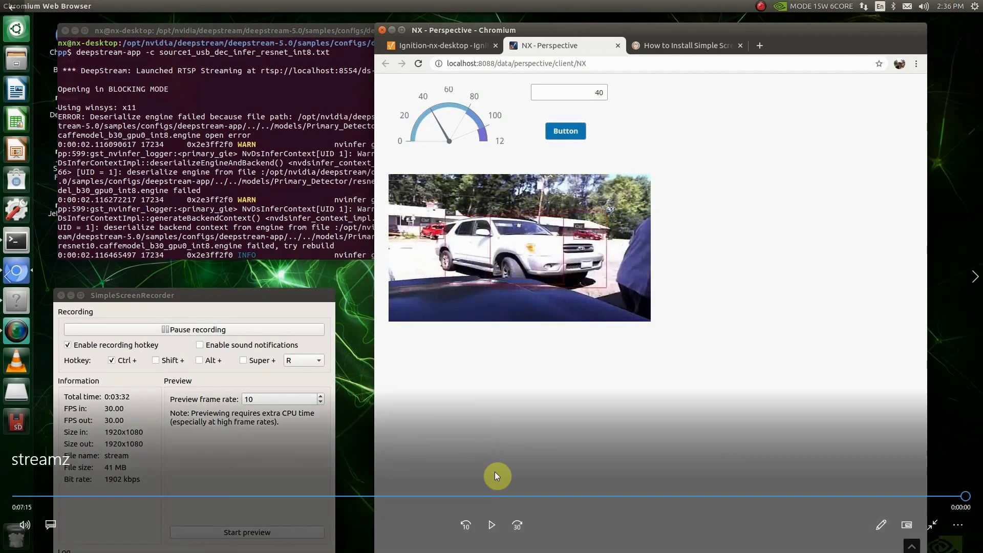